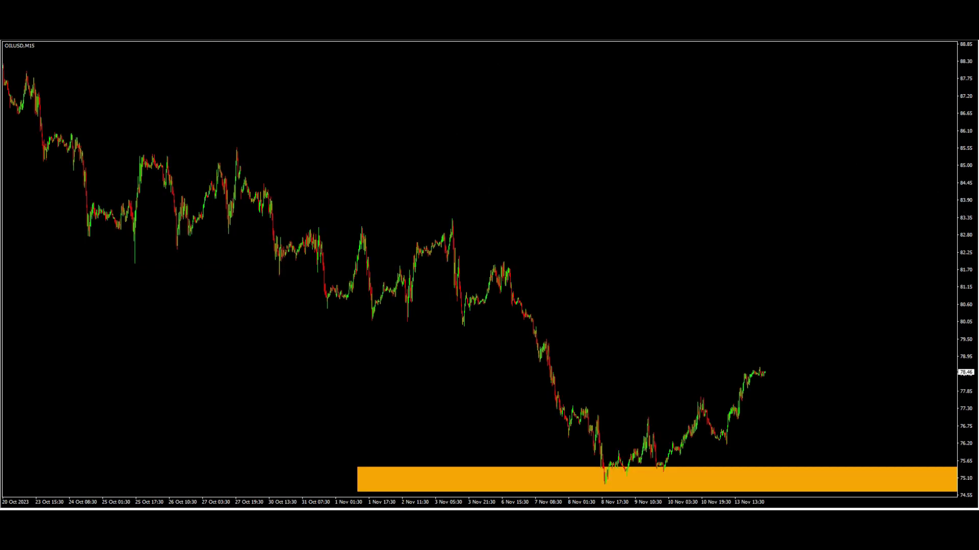
Switch the OILUSD chart to H1 candles covering 2 to 13 November.
drag(644, 466, 762, 327)
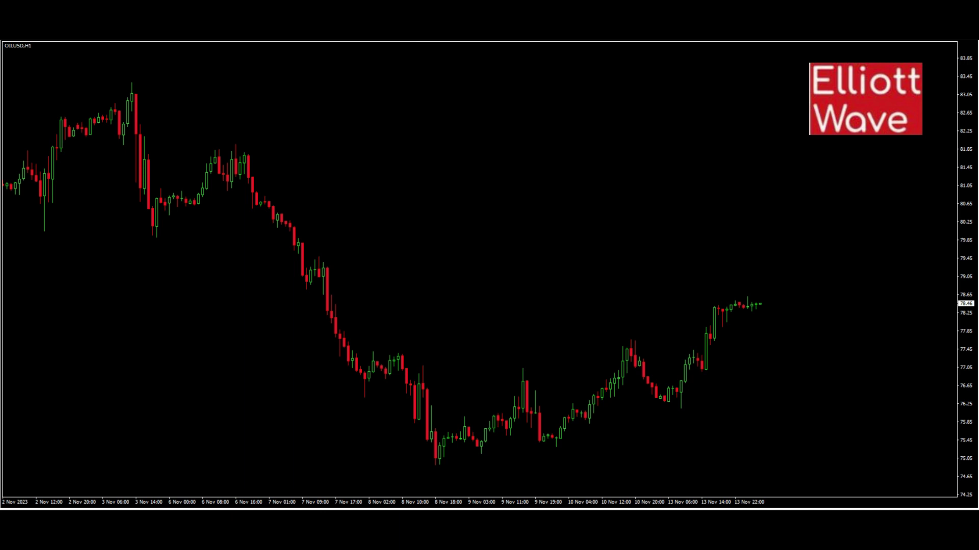
Add white wave labels 1 below the first swing low and 2 above the next high.
click(133, 246)
key(Tab)
text(1)
click(514, 317)
click(267, 113)
key(Tab)
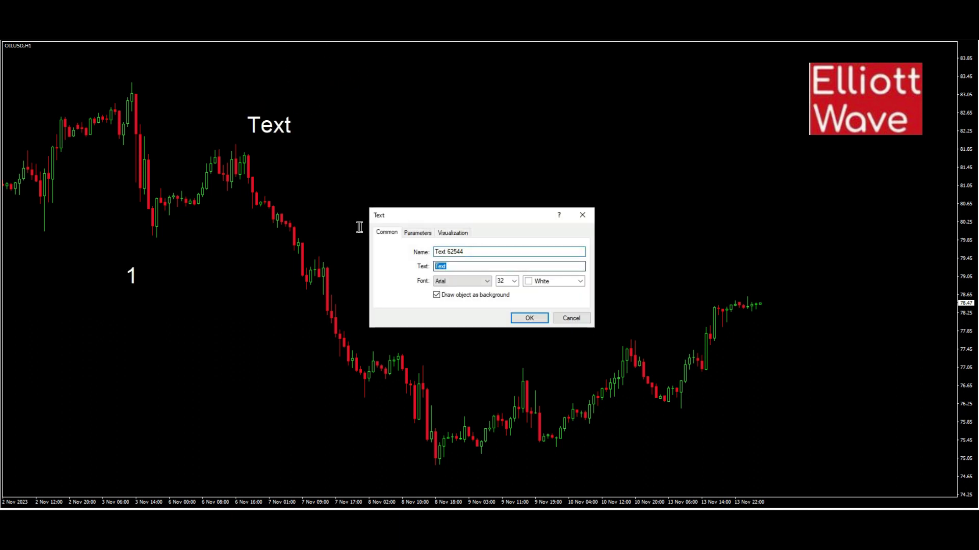
text(2)
click(528, 318)
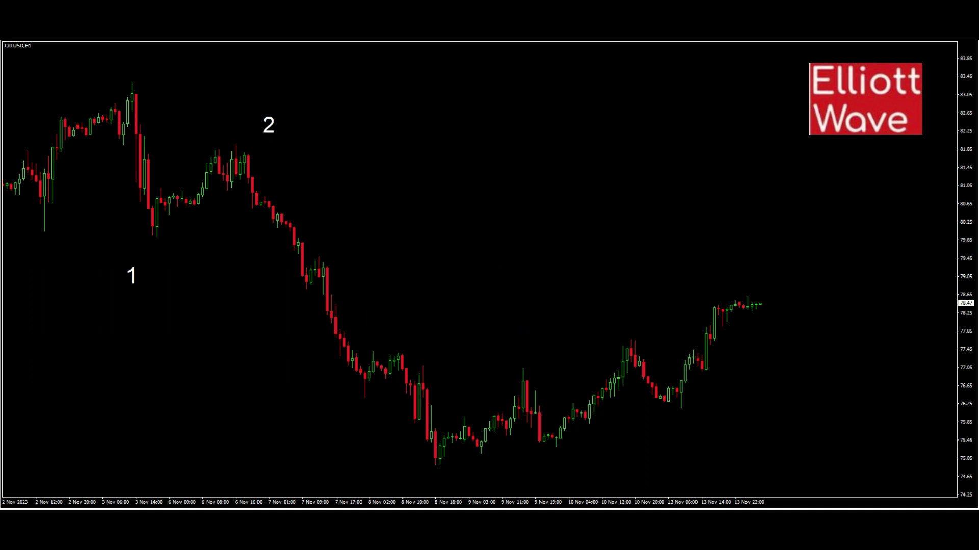
Add wave label 3 below the 8 Nov low and 4 above the latest candles.
click(435, 452)
key(Tab)
text(3)
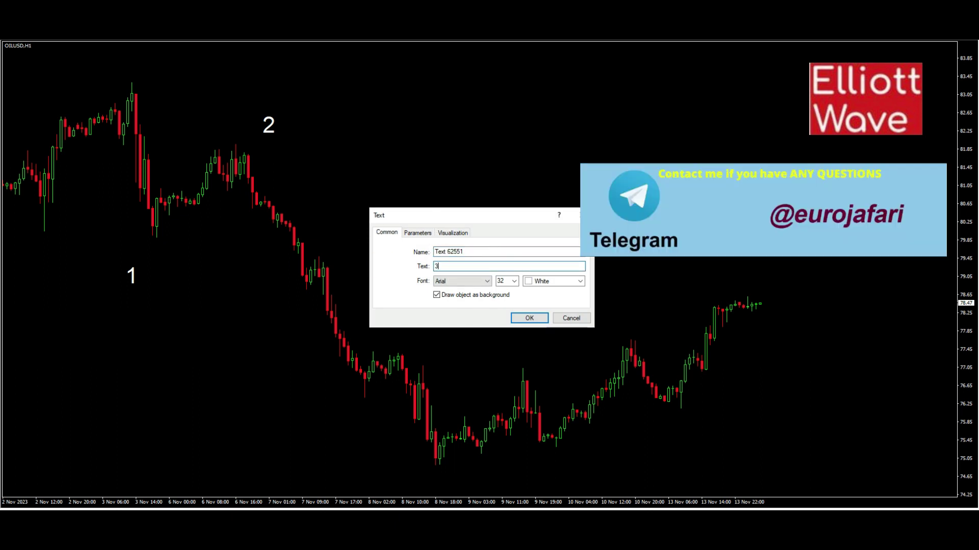
key(Return)
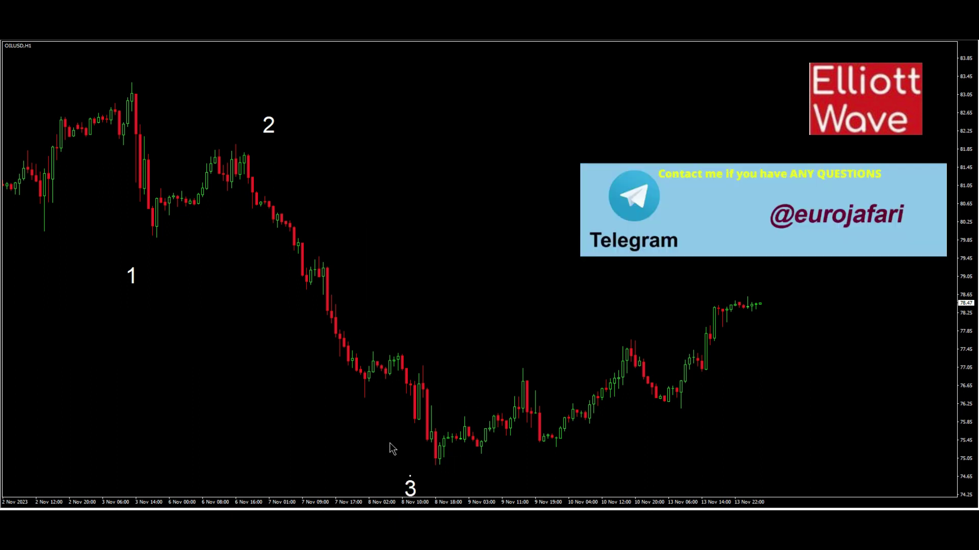
click(423, 468)
click(415, 375)
click(724, 234)
key(Tab)
text(4)
key(Return)
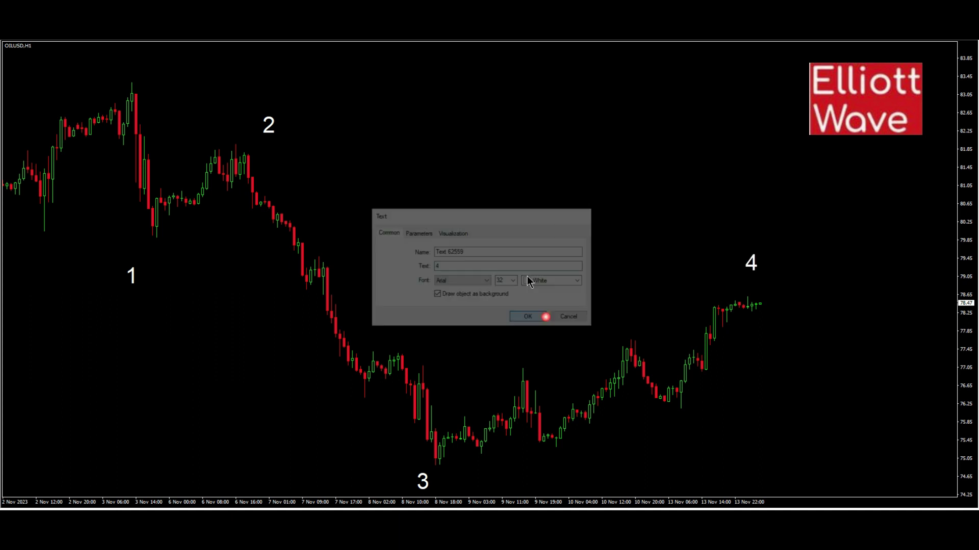
drag(740, 224, 749, 211)
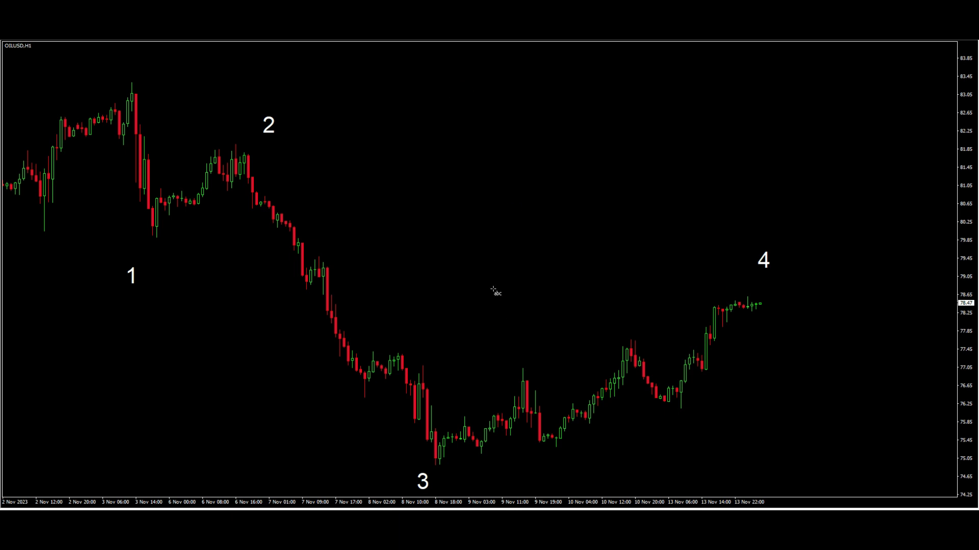
Add orange label a above the peak after wave 3 and b below the following low.
click(502, 330)
key(Tab)
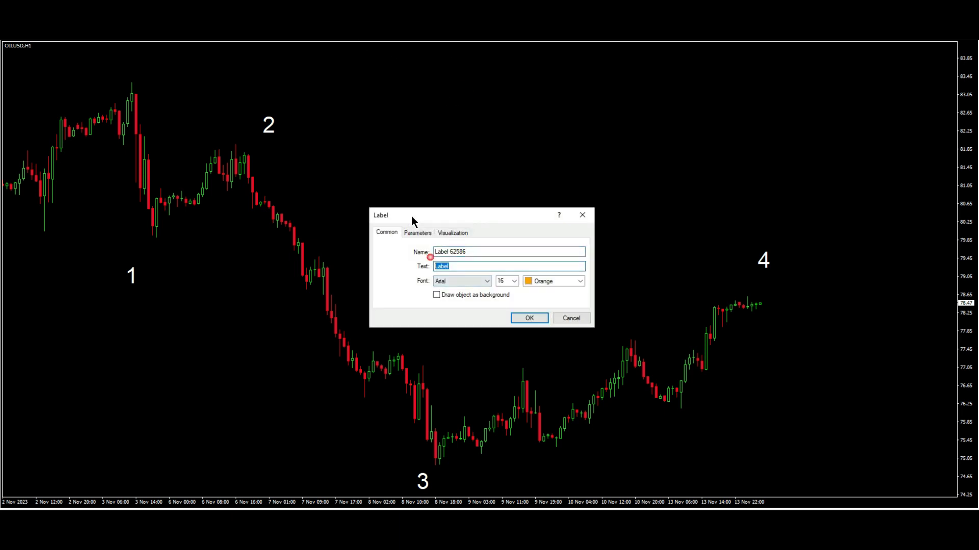
text(aq)
key(Return)
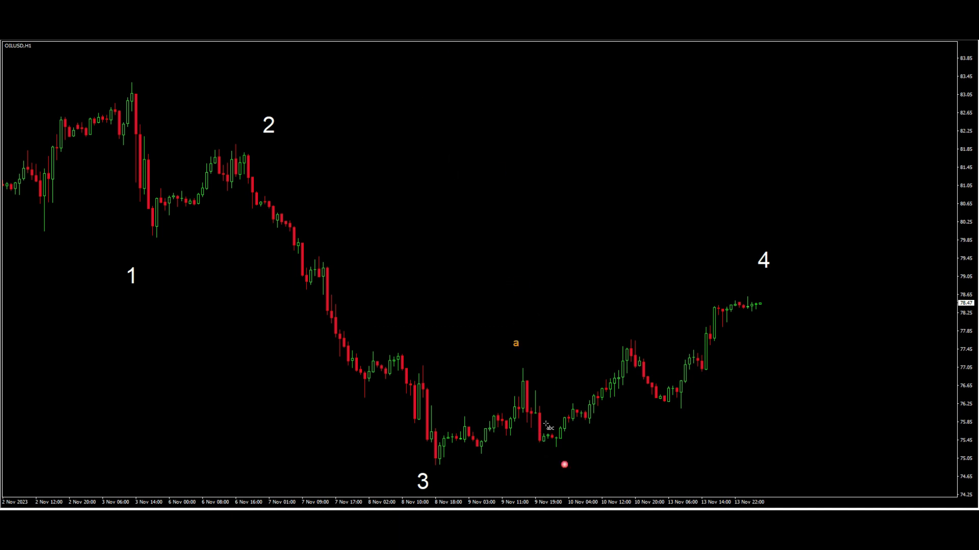
click(533, 400)
key(Tab)
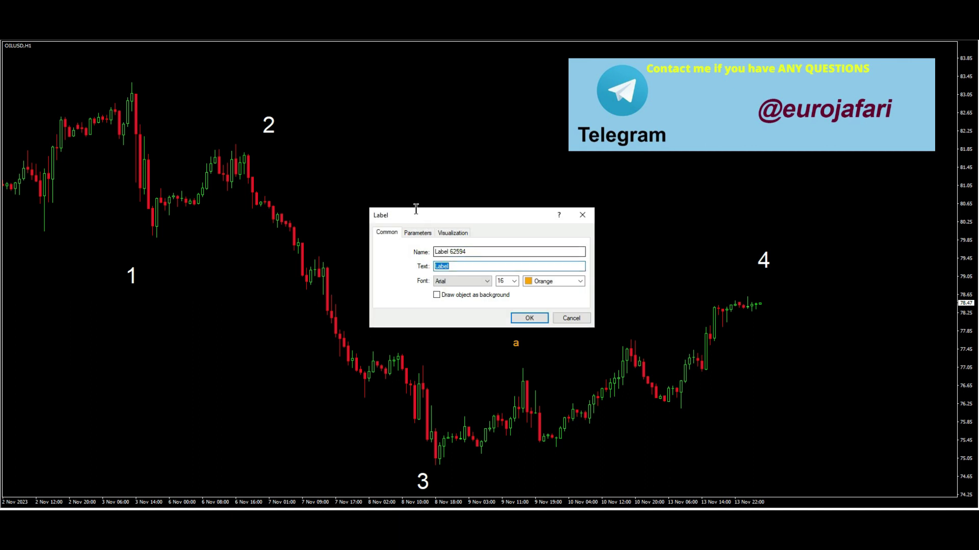
text(b)
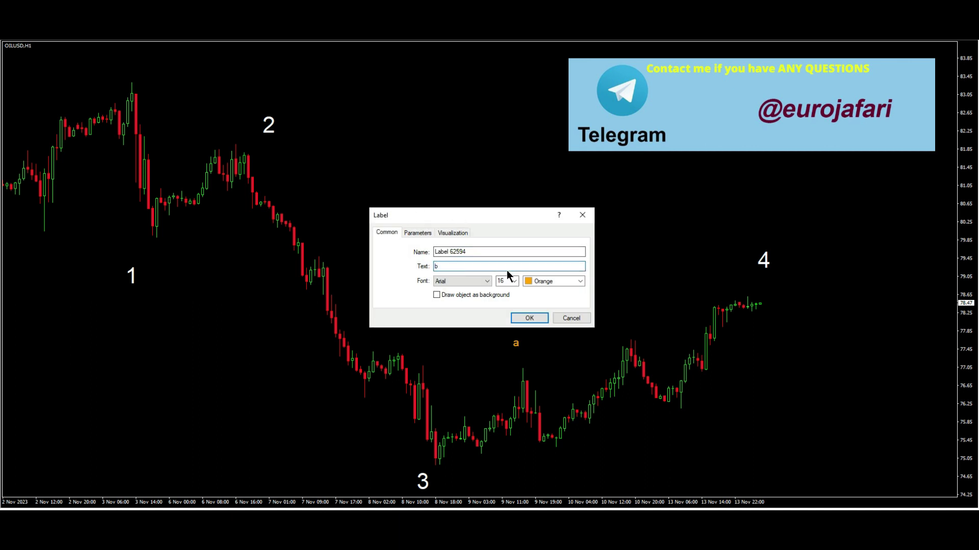
click(530, 318)
drag(567, 470, 562, 466)
click(586, 207)
Add orange labels c above the next peak and d below the next low.
click(603, 318)
key(Tab)
text(c)
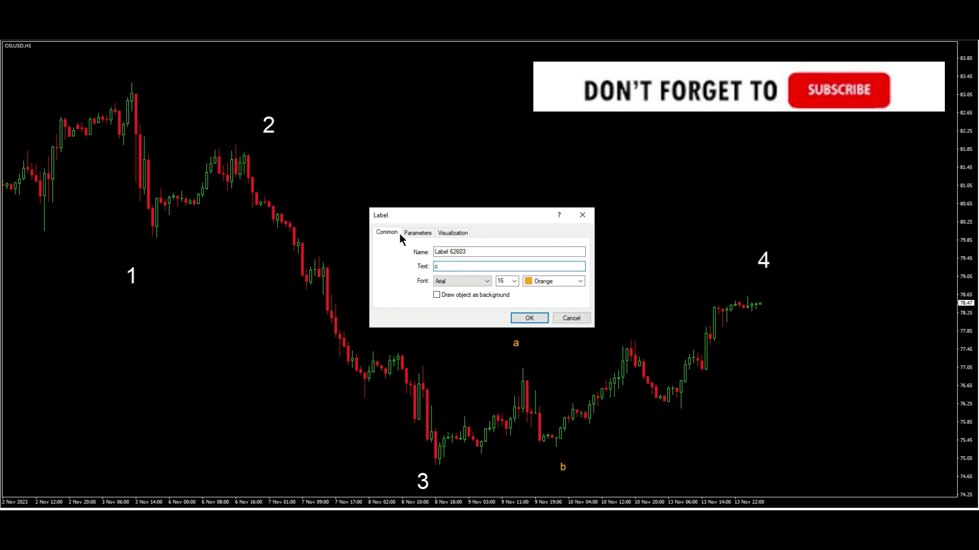
click(529, 318)
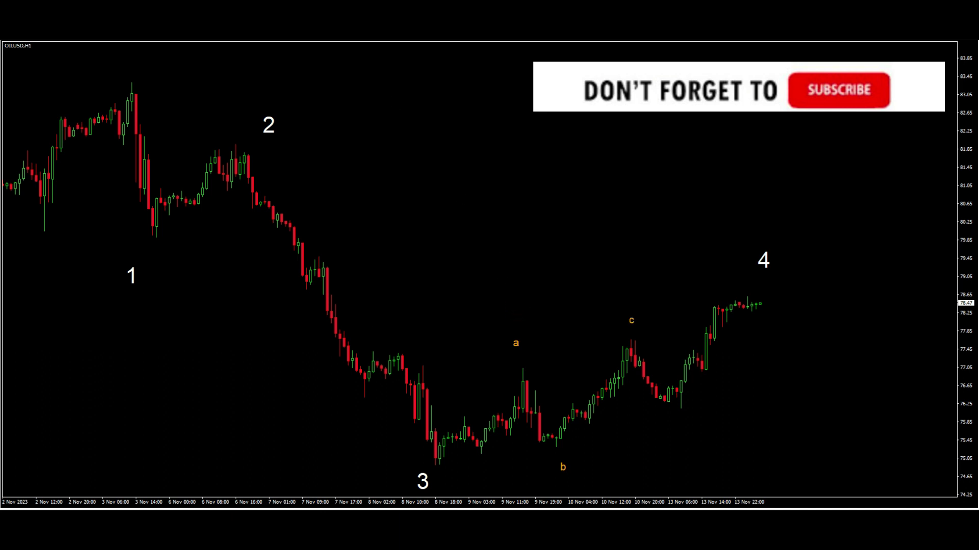
click(681, 422)
key(Tab)
text(d)
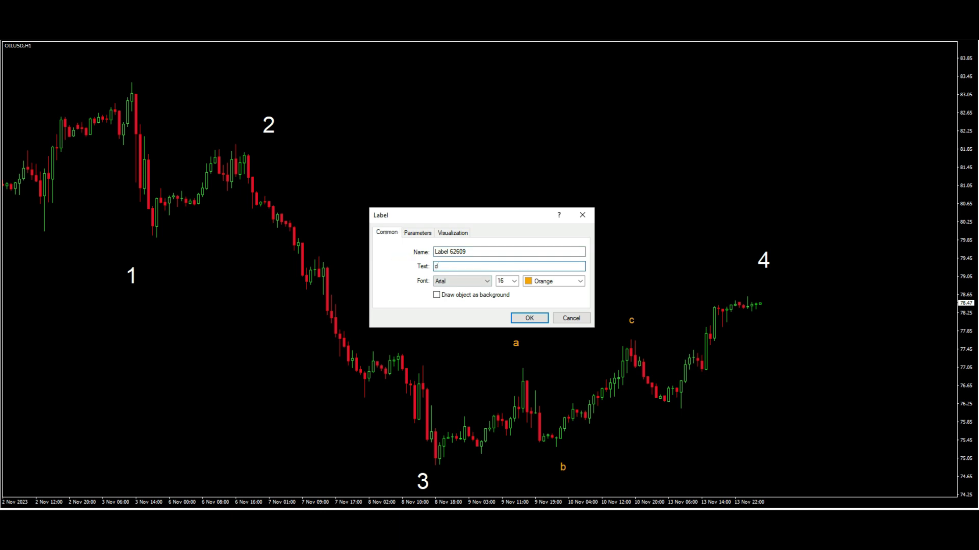
click(529, 318)
Add orange label e above the latest candles and shift the 4 label beside it.
click(682, 169)
key(Tab)
text(e)
click(535, 319)
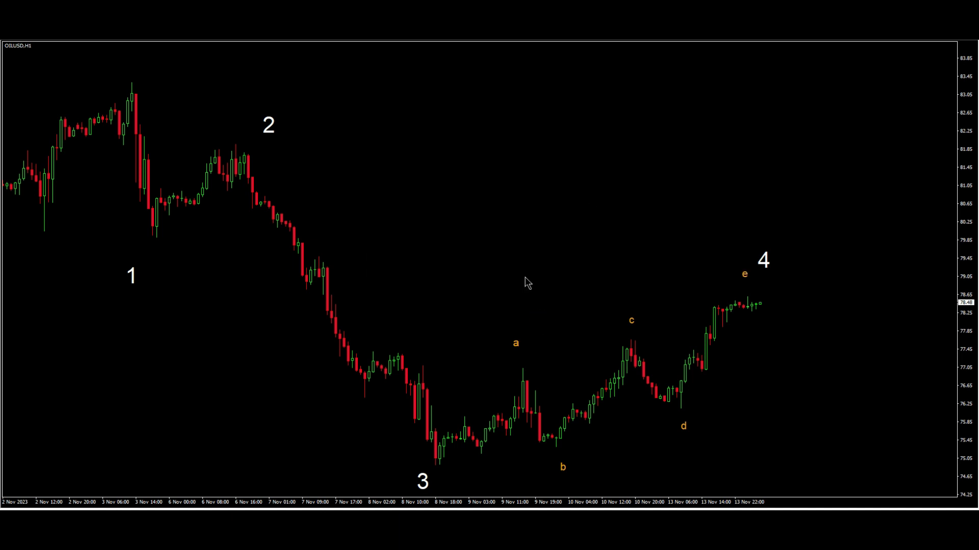
double_click(762, 262)
drag(762, 263, 758, 257)
Add orange labels a, b and c on the swings between waves 1 and 2.
click(759, 243)
click(317, 235)
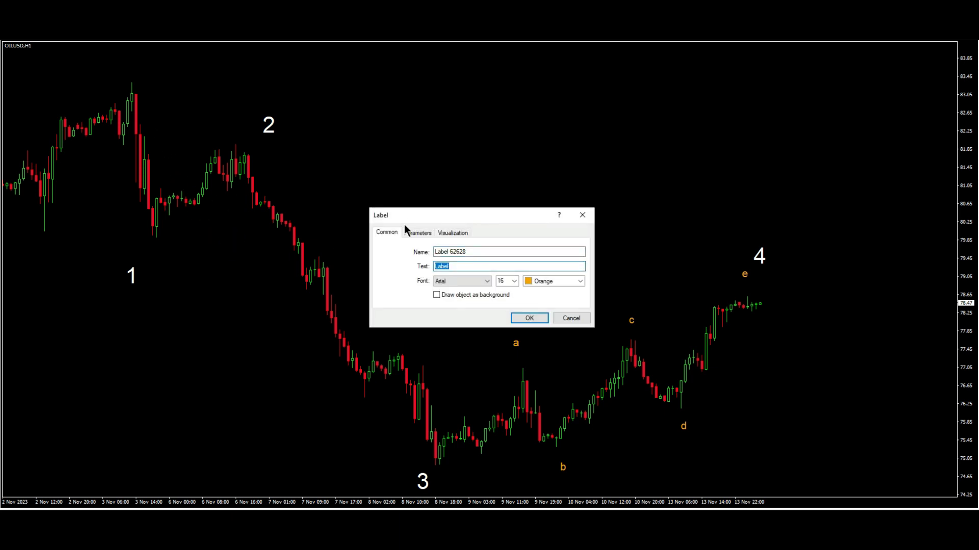
text(a)
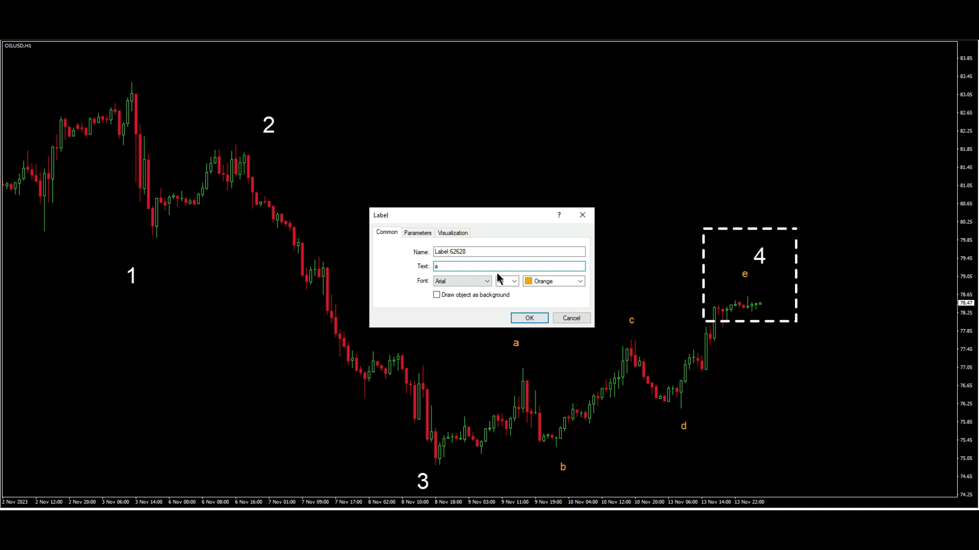
click(515, 314)
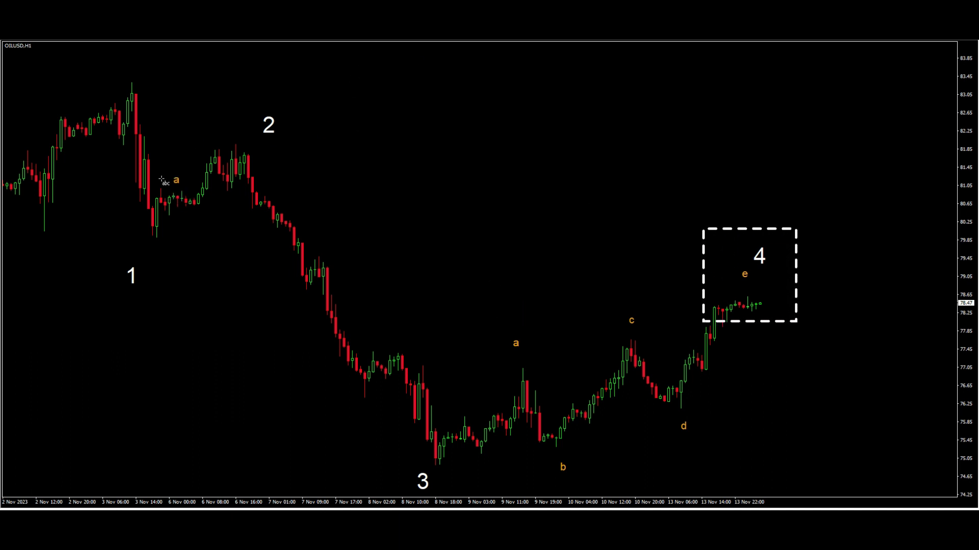
click(227, 240)
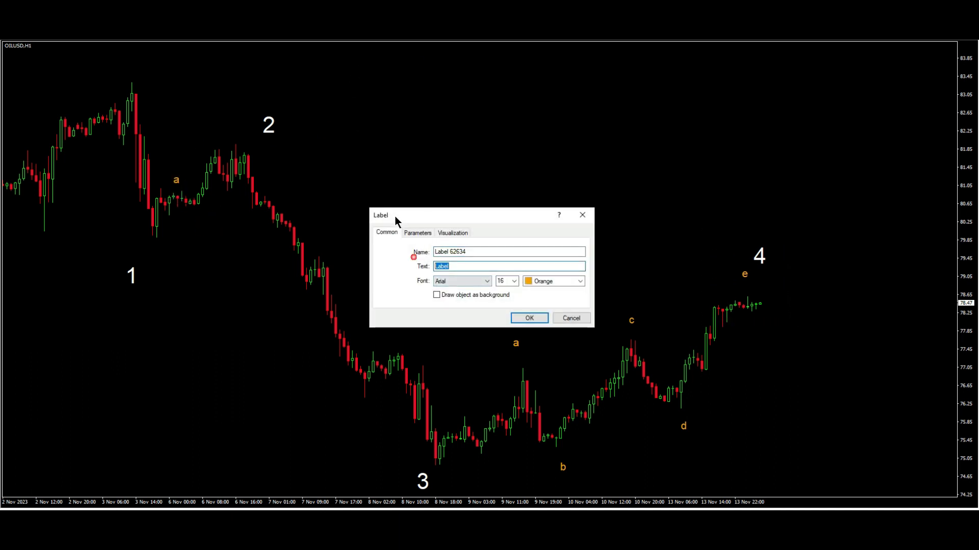
text(b)
click(526, 317)
click(243, 135)
key(Tab)
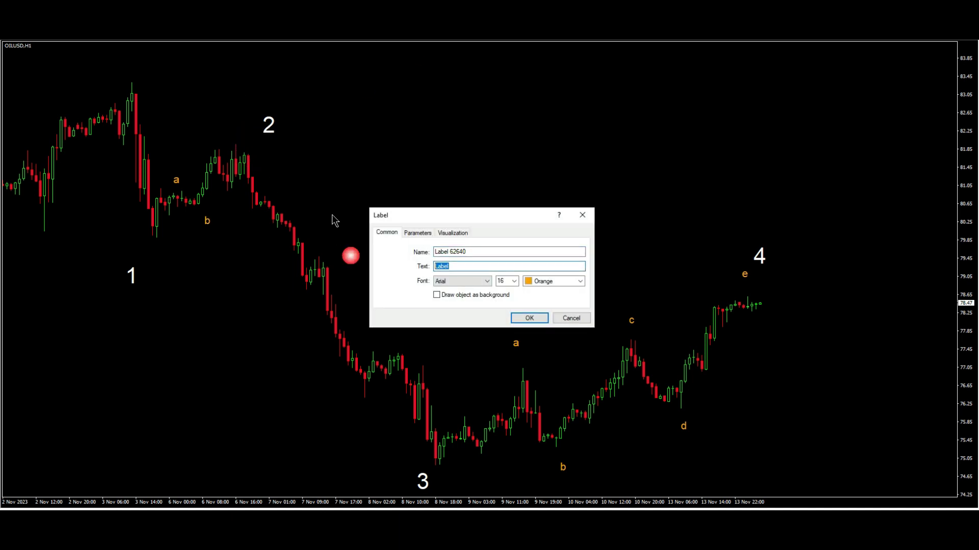
text(c)
key(Return)
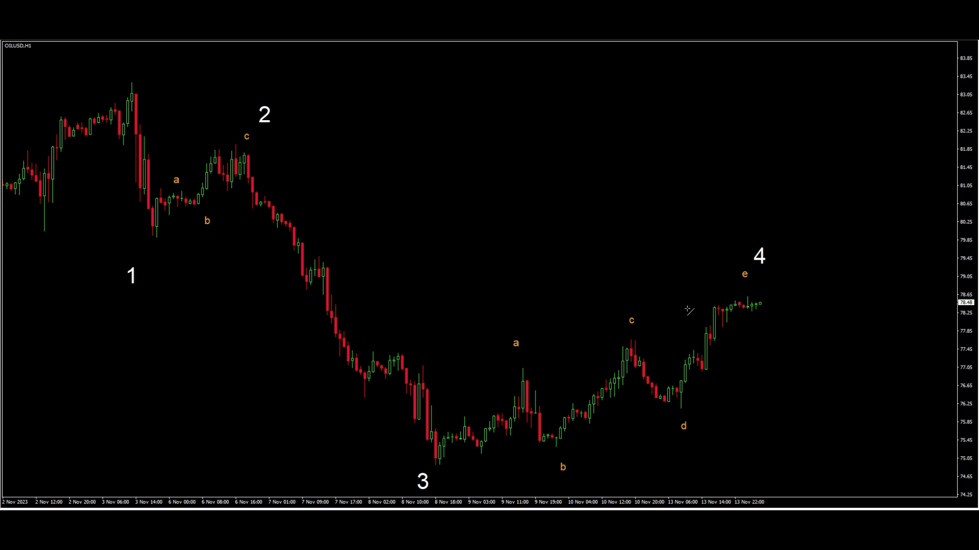
Draw a white equidistant channel from the a peak along the b–d lows up to wave 4.
mouse_move(506, 339)
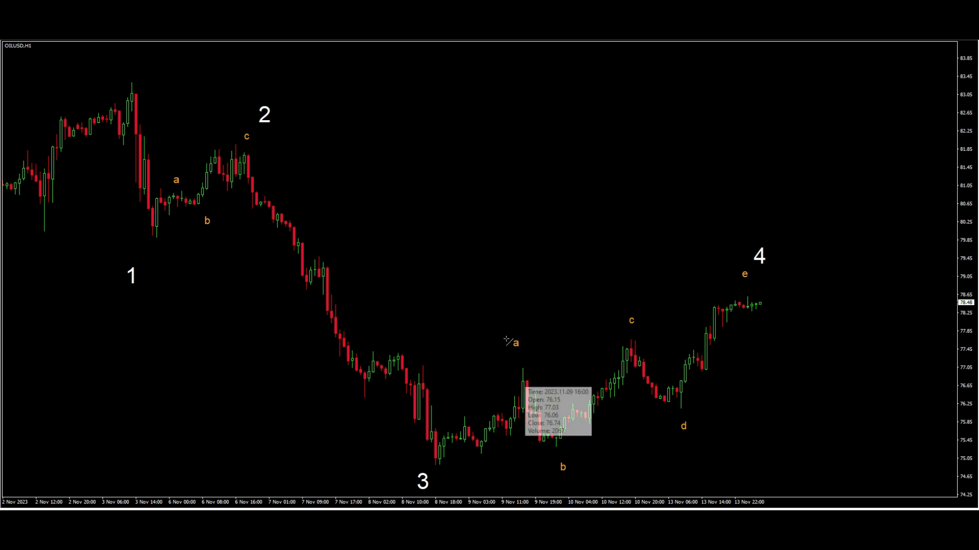
drag(514, 380, 752, 286)
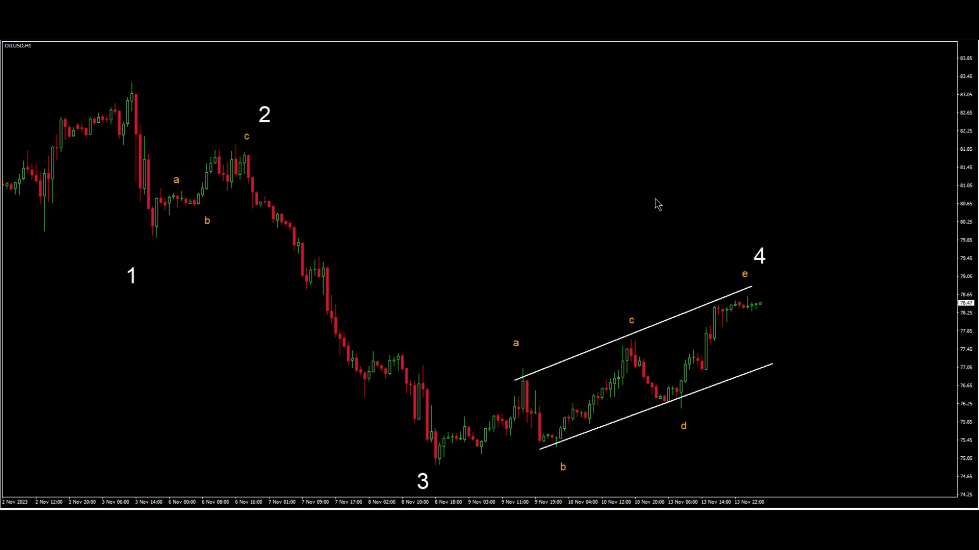